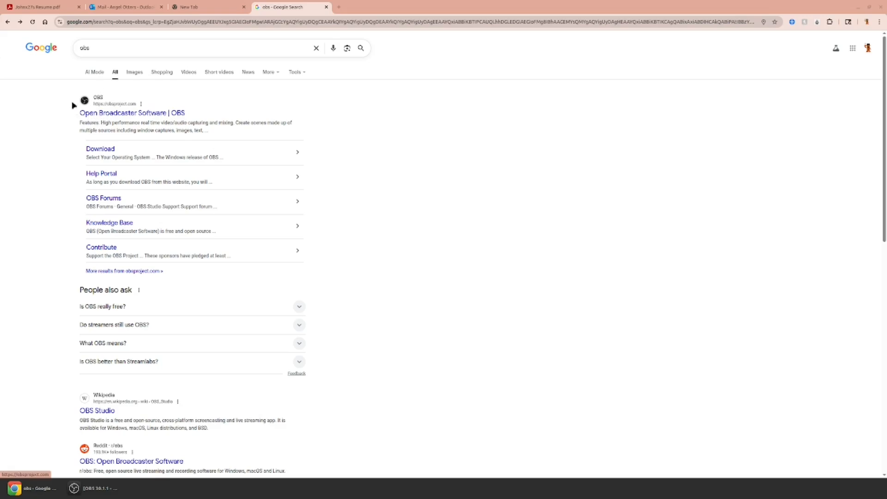
Open the Open Broadcaster Software website from the search results, and switch to OBS Studio.
left_click(112, 116)
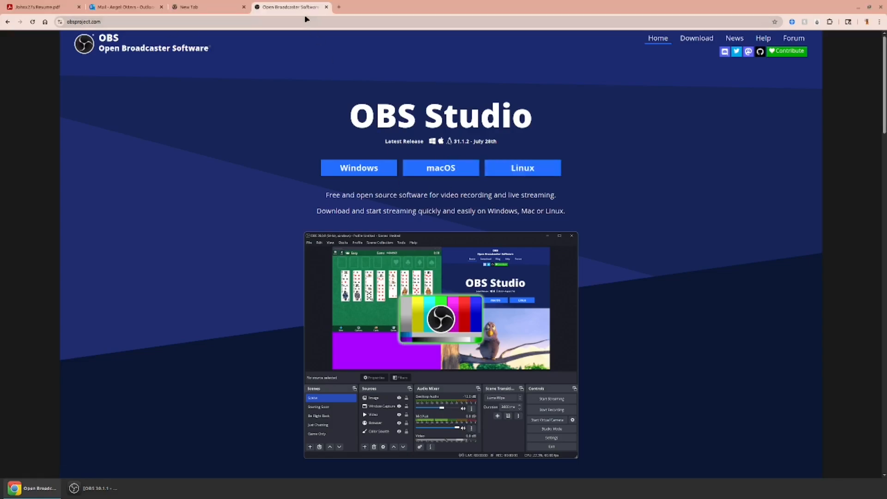
left_click(857, 8)
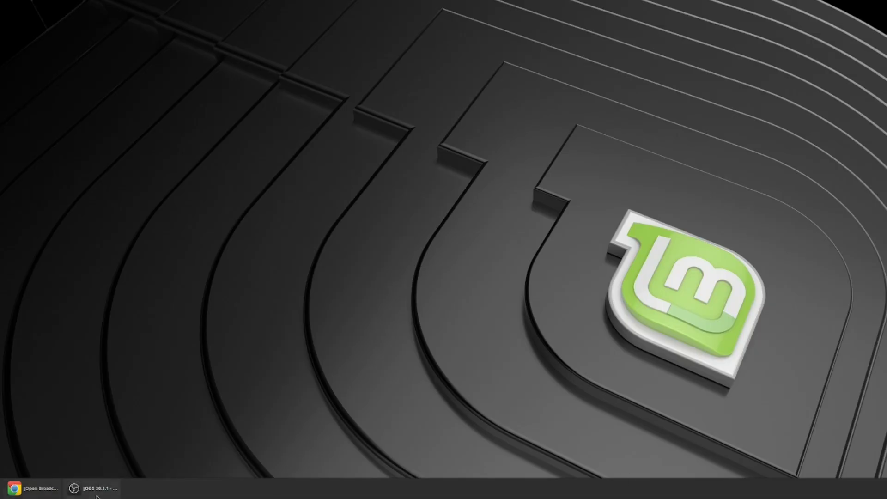
mouse_move(78, 493)
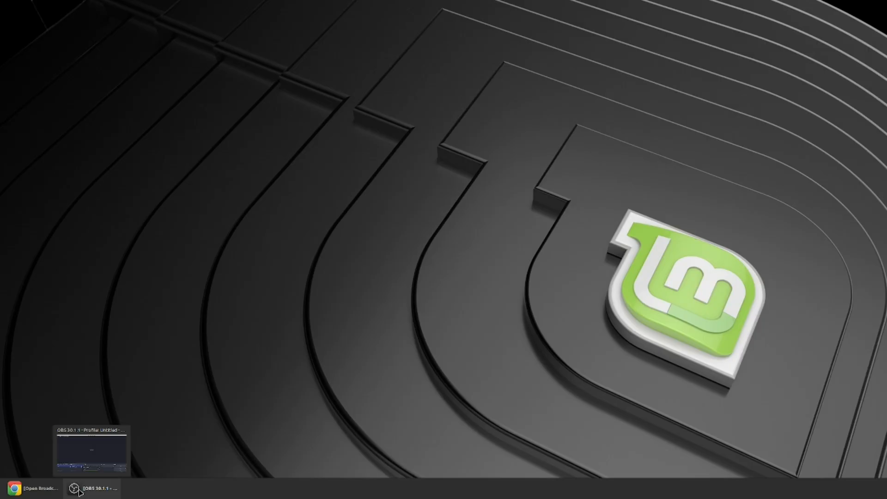
left_click(80, 491)
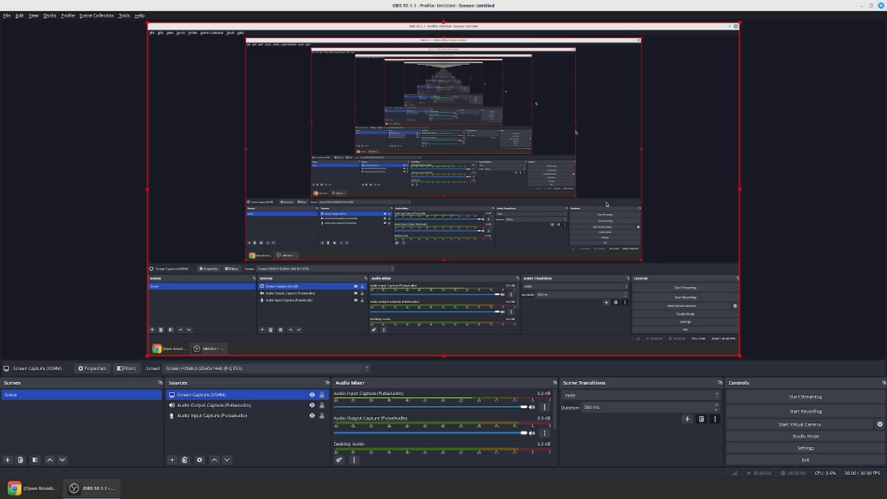
Examine the scene's Audio Output Capture, Audio Input Capture and Screen Capture sources.
left_click(185, 406, "ctrl")
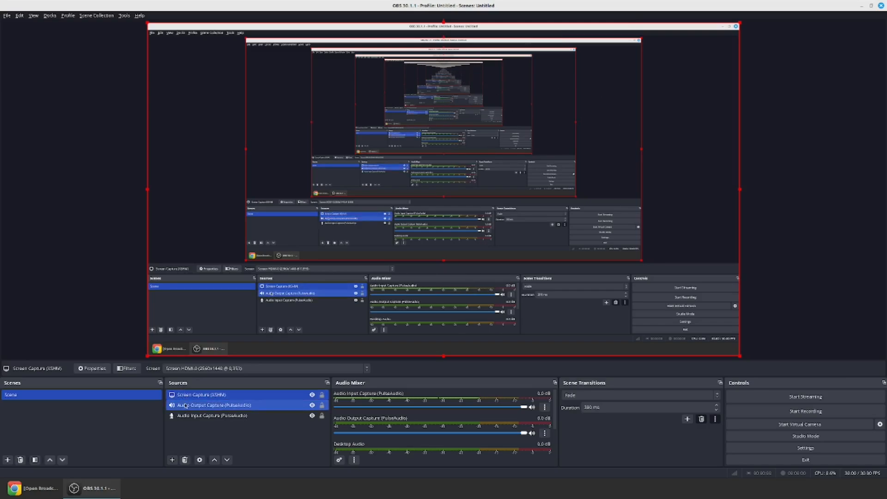
left_click(185, 405, "ctrl")
left_click(185, 416, "ctrl")
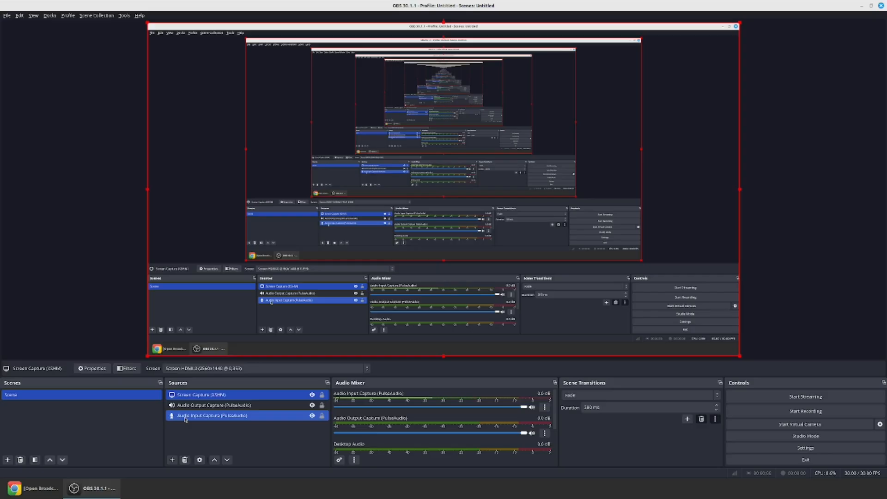
left_click(184, 416, "ctrl")
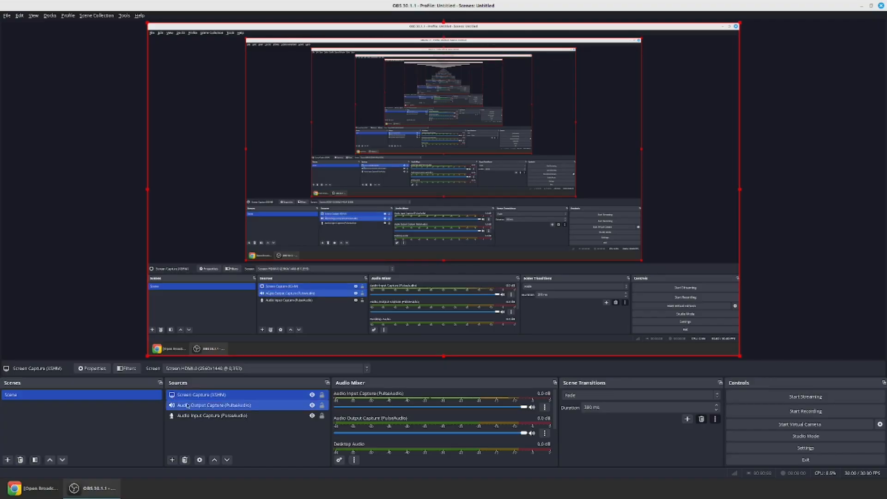
left_click(190, 406, "ctrl")
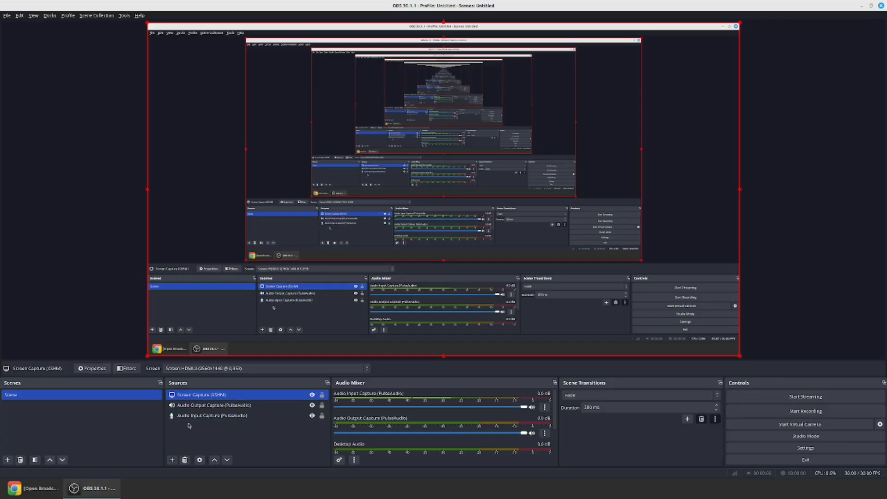
left_click(193, 396)
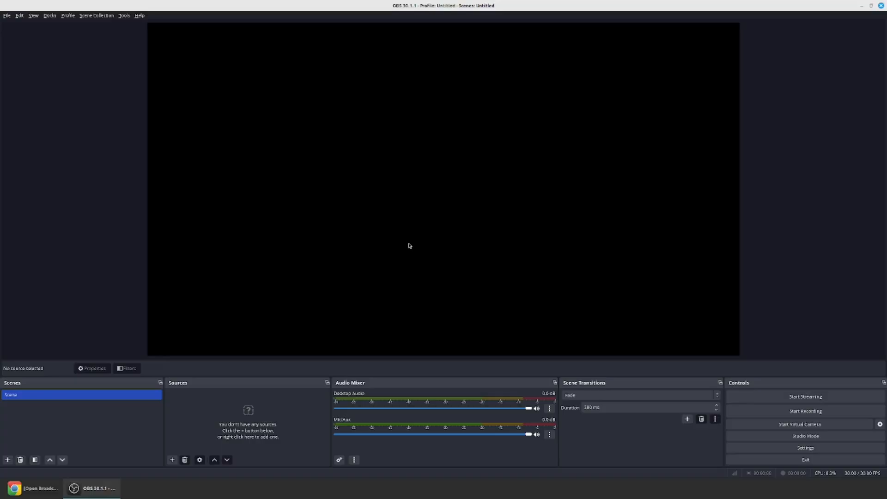
Add a new Audio Input Capture (PulseAudio) source using the G435 Wireless Gaming Headset Mono device.
left_click(172, 463)
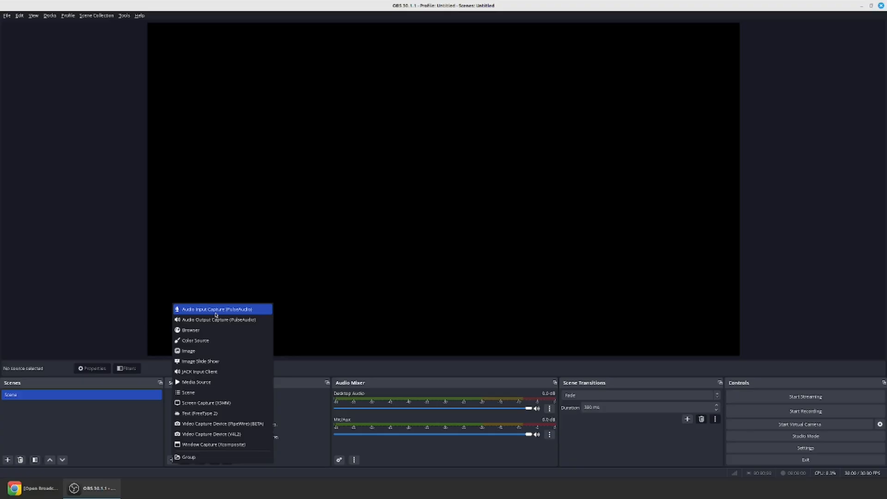
left_click(197, 314)
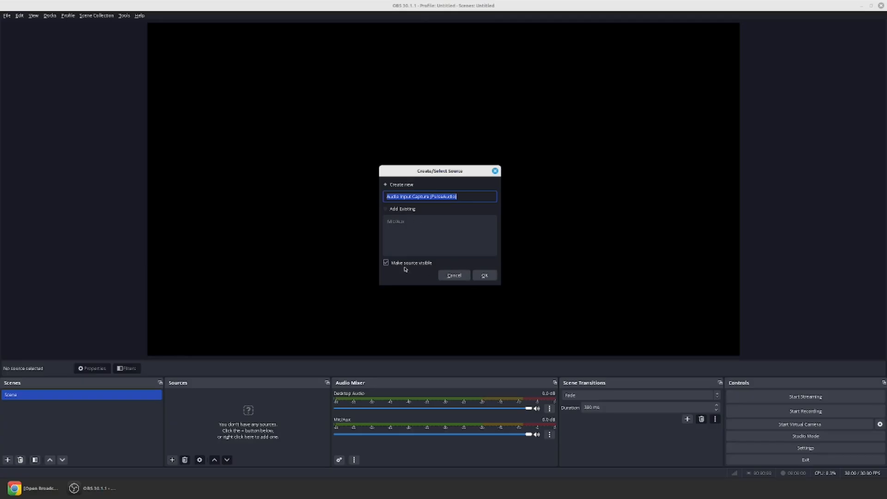
left_click(493, 280)
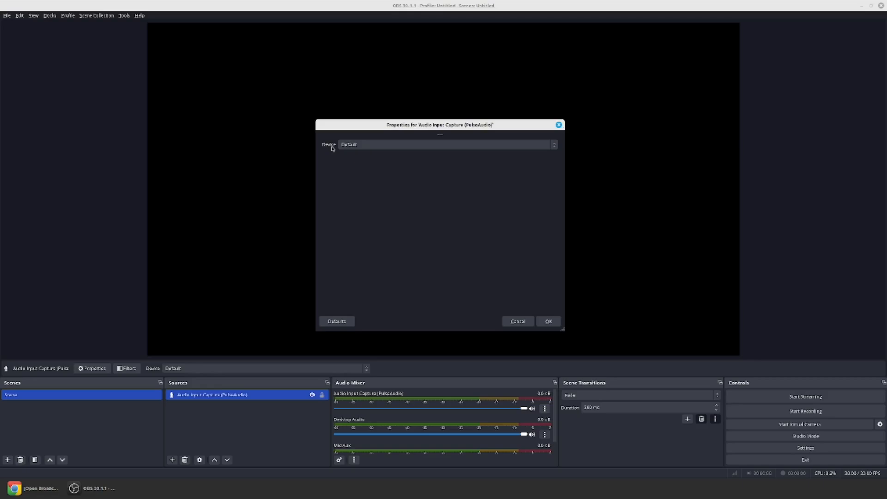
left_click(355, 148)
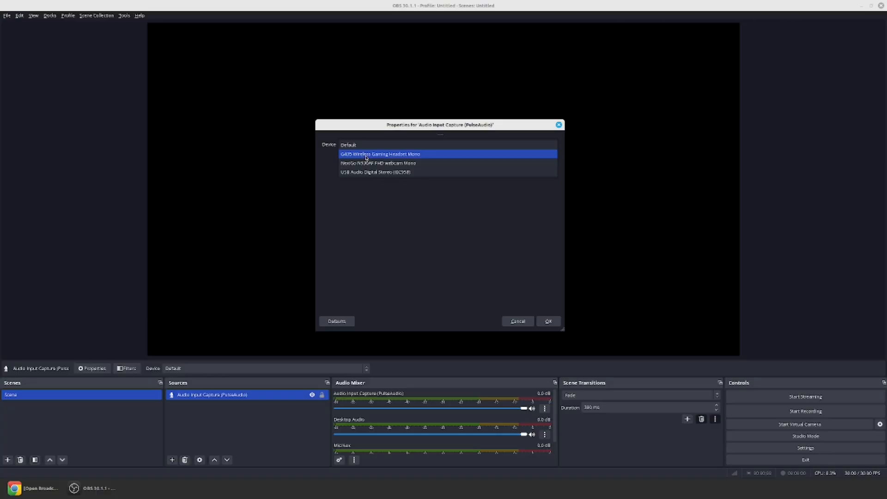
left_click(387, 159)
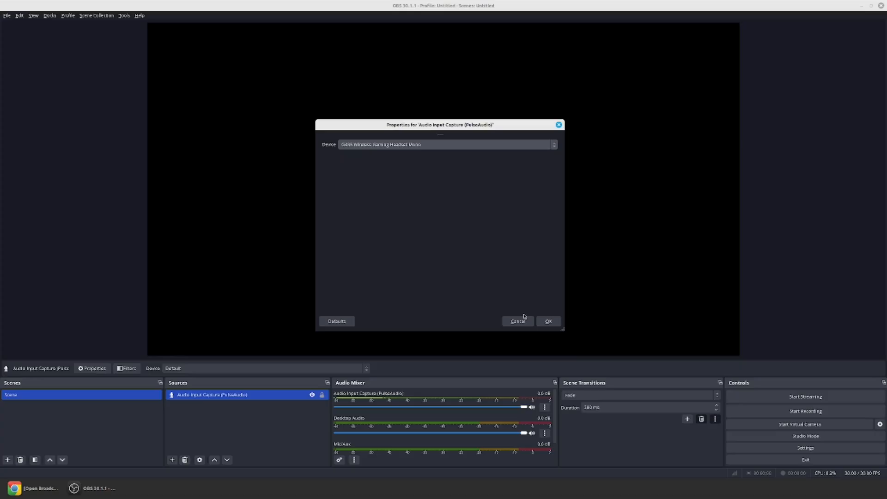
left_click(548, 322)
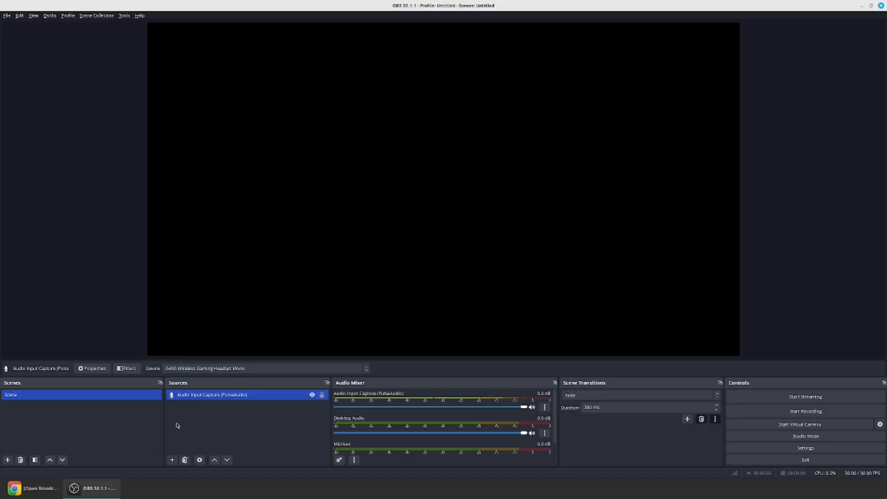
Add a new Audio Output Capture (PulseAudio) source using the G435 Wireless Gaming Headset Analog Stereo device.
left_click(172, 460)
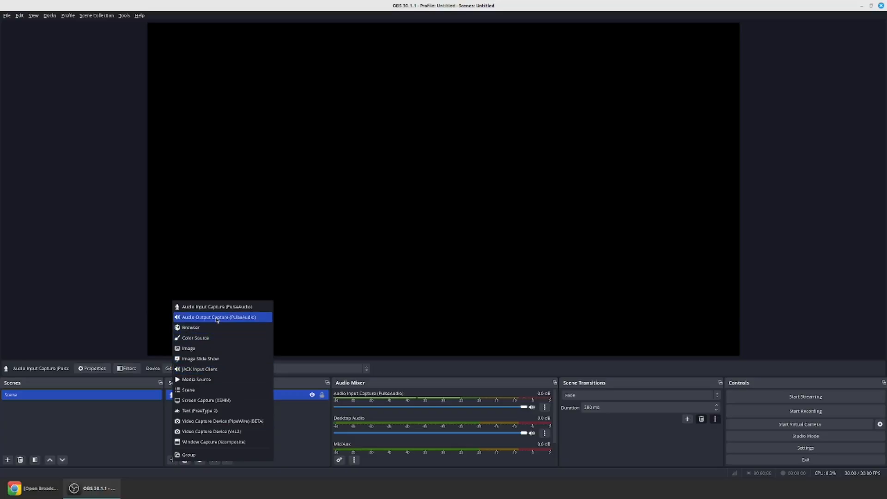
left_click(245, 322)
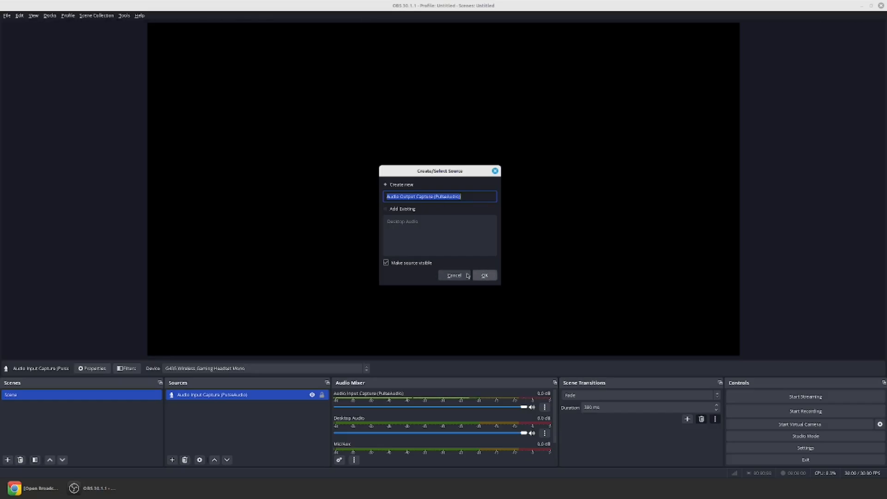
left_click(485, 277)
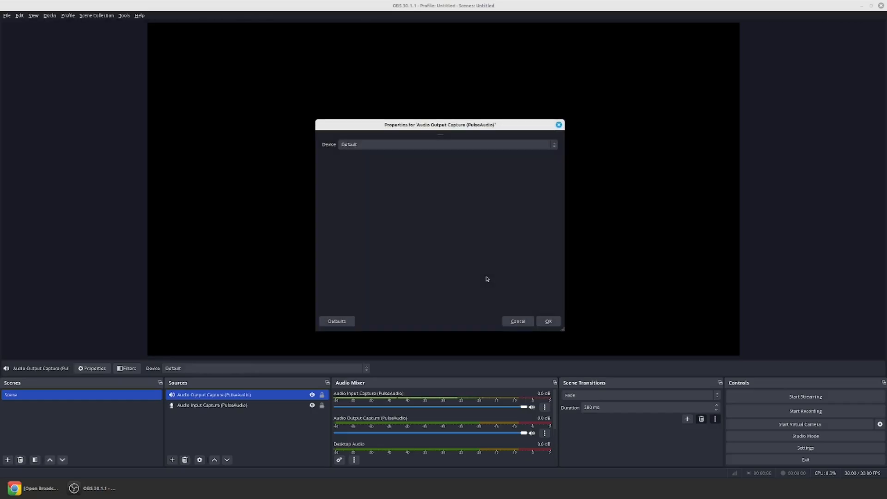
left_click(338, 147)
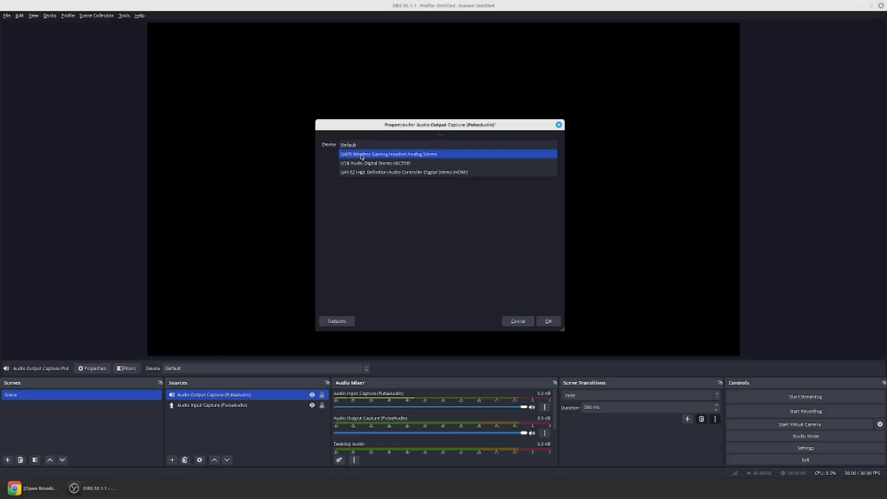
left_click(362, 157)
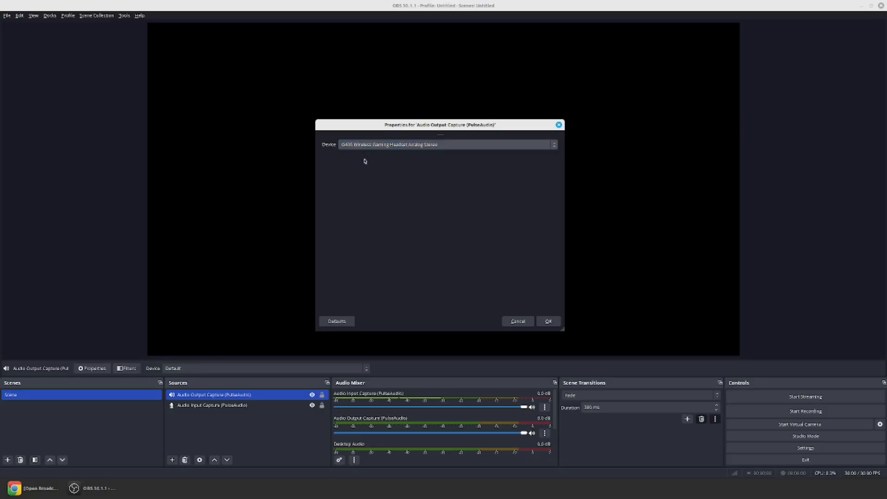
left_click(549, 322)
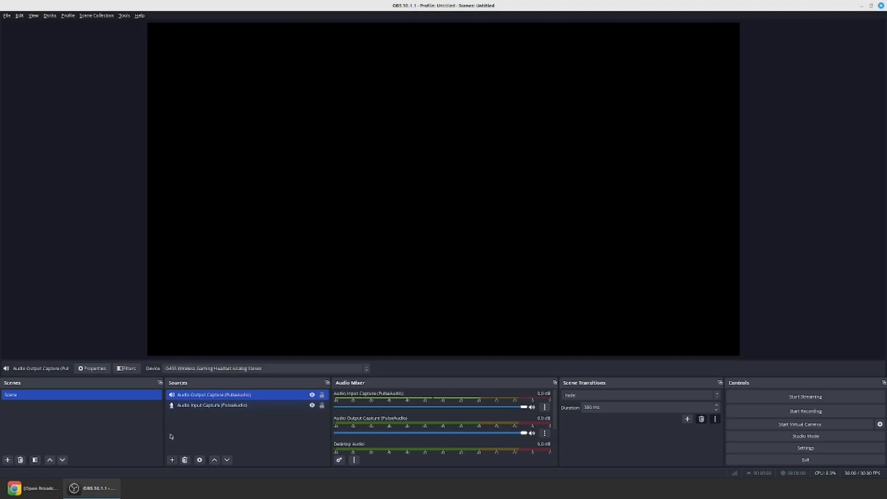
Add a new Screen Capture (XSHM) source that captures Screen DP-0 (3840x2160 @ 2560,0).
left_click(173, 460)
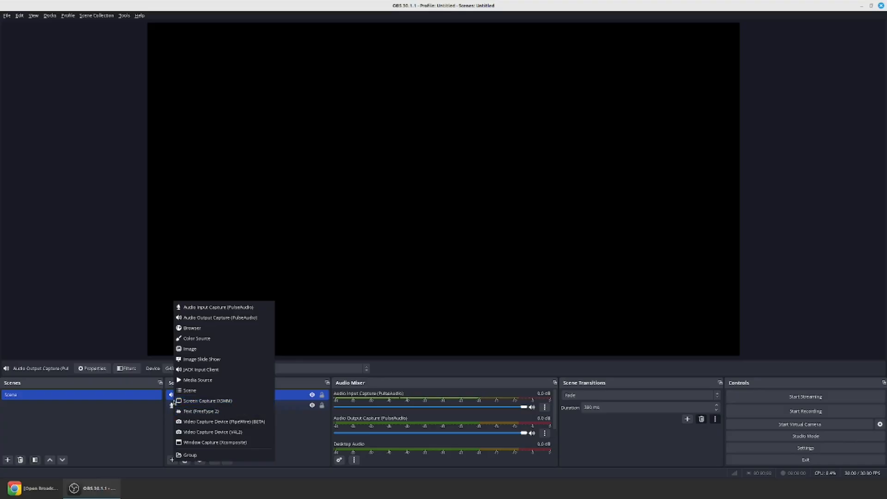
left_click(201, 401)
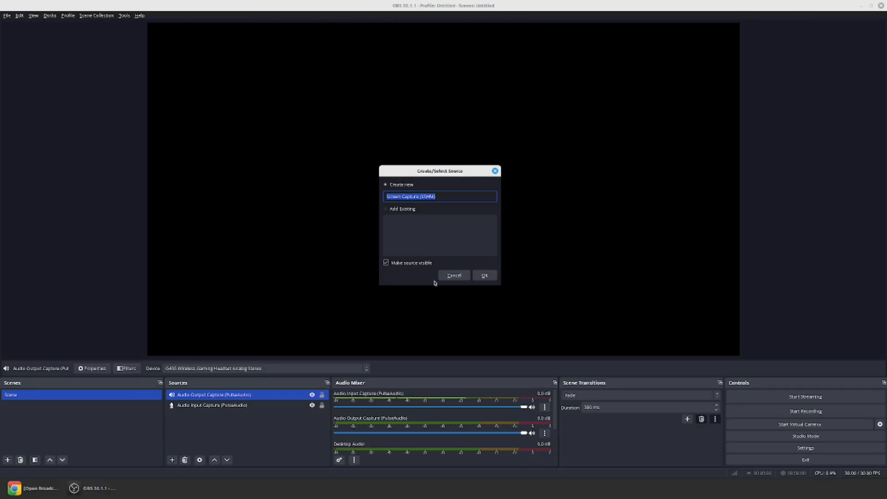
left_click(484, 276)
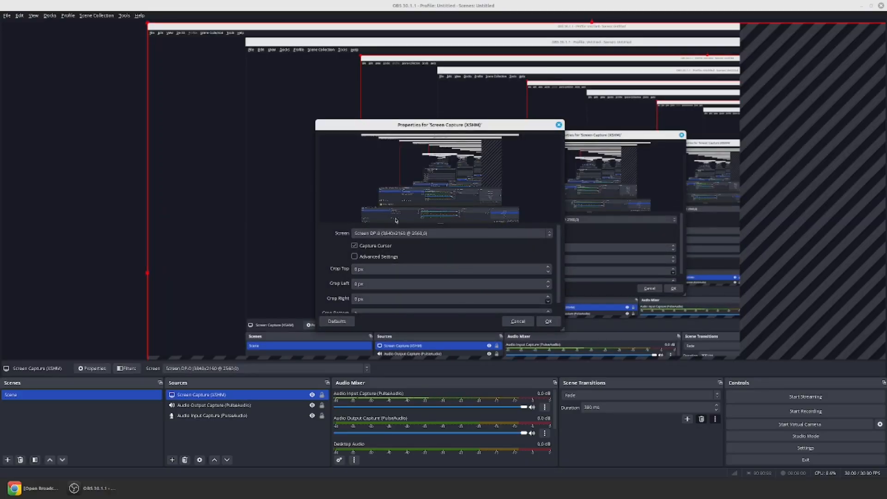
left_click_drag(405, 125, 113, 105)
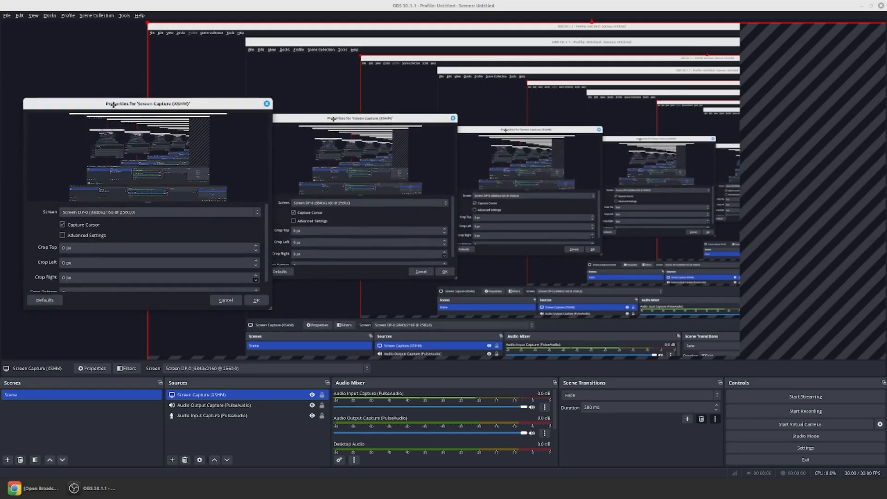
left_click(90, 214)
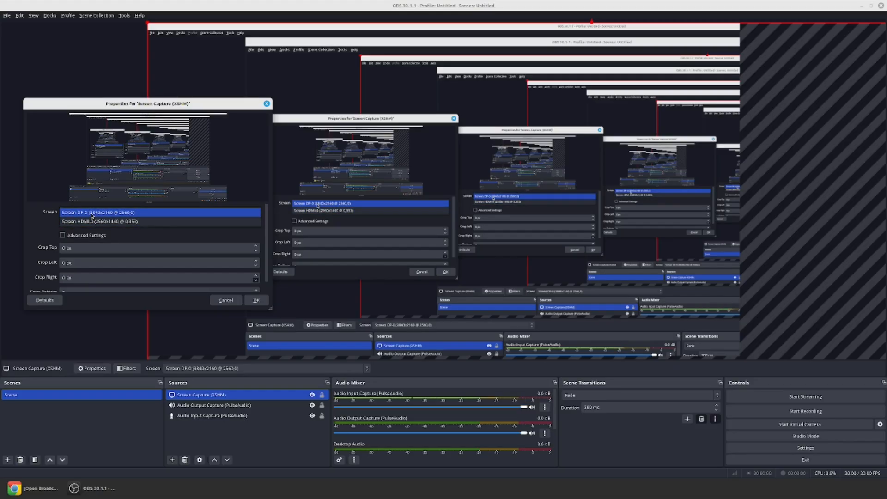
left_click(92, 213)
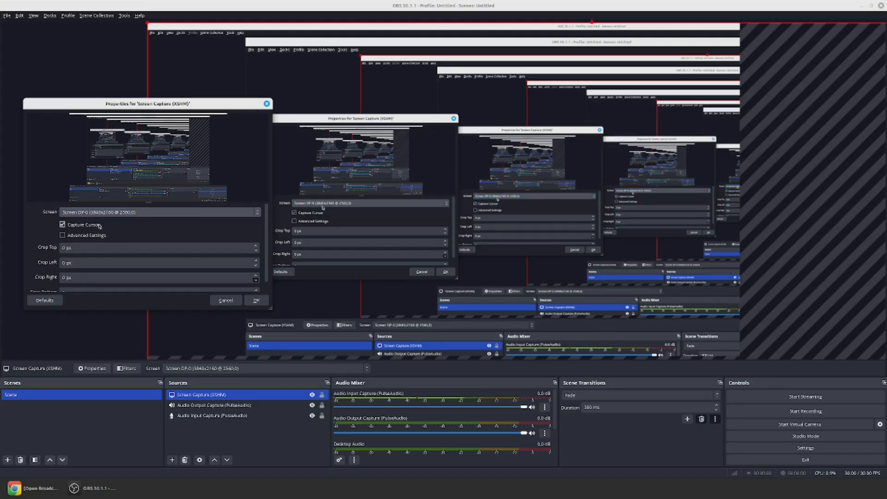
left_click(256, 301)
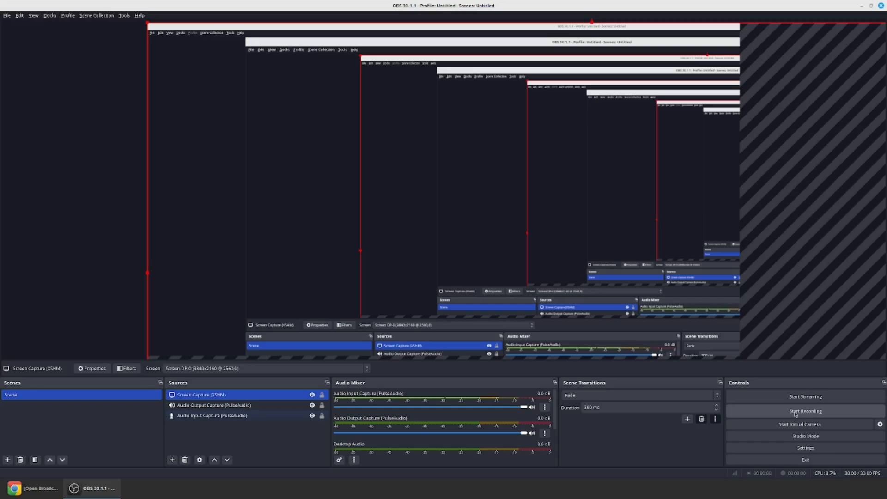
left_click(7, 16)
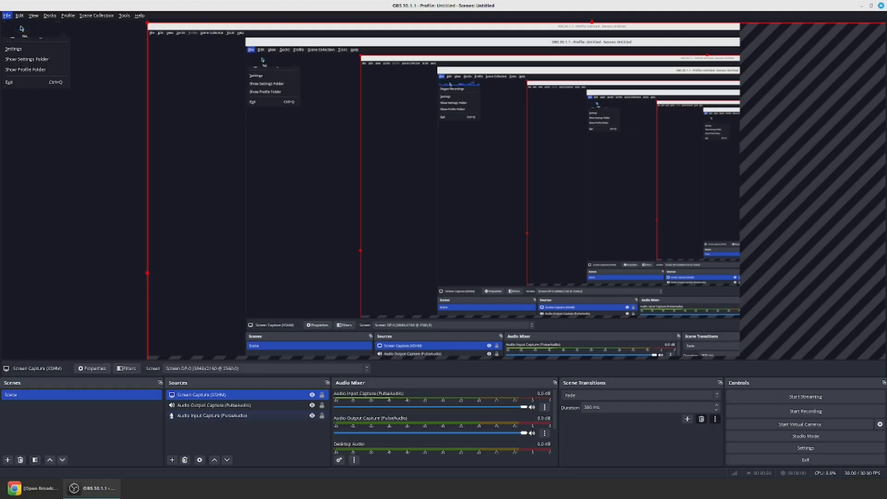
left_click(187, 42)
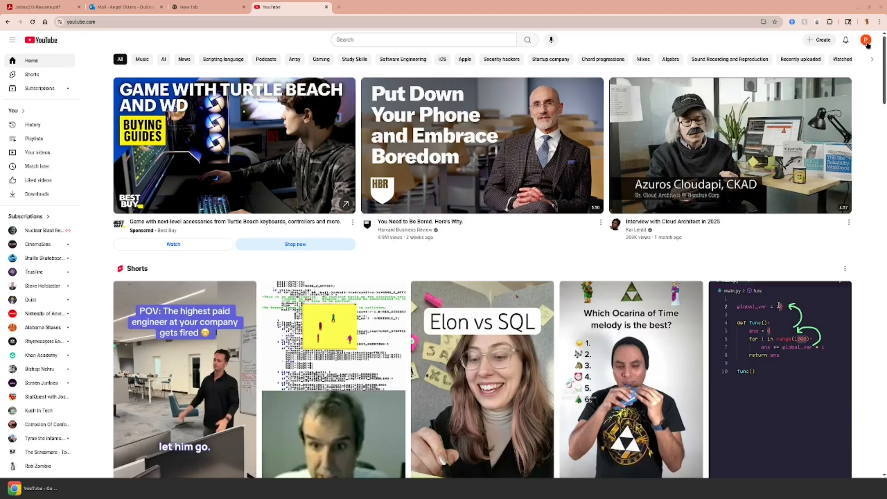
Upload the video file installingOBS.mp4 from the home folder to the YouTube channel.
left_click(818, 40)
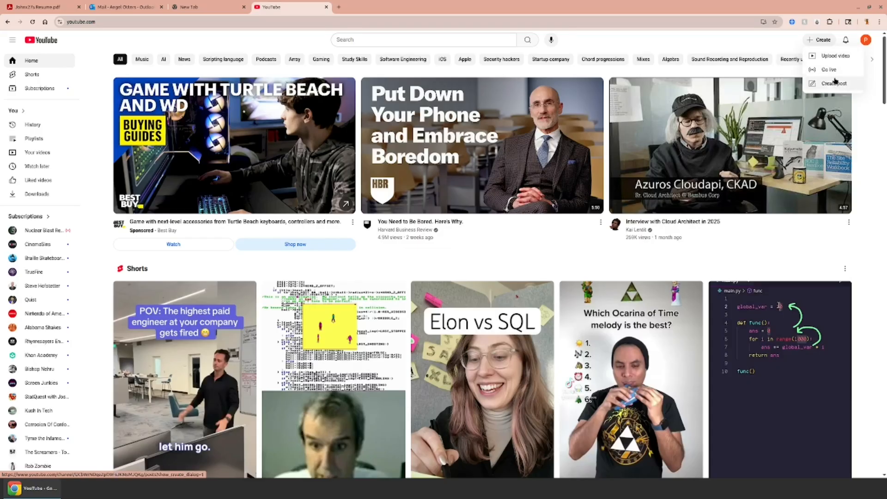
left_click(822, 56)
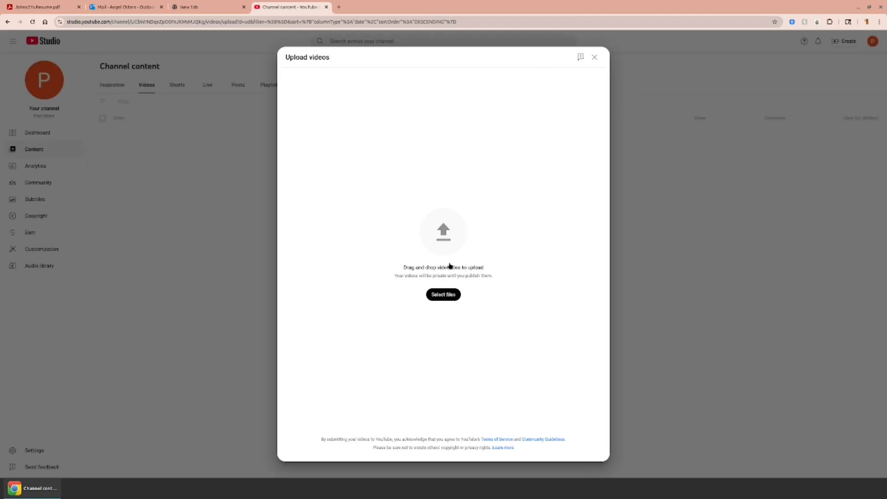
left_click(443, 295)
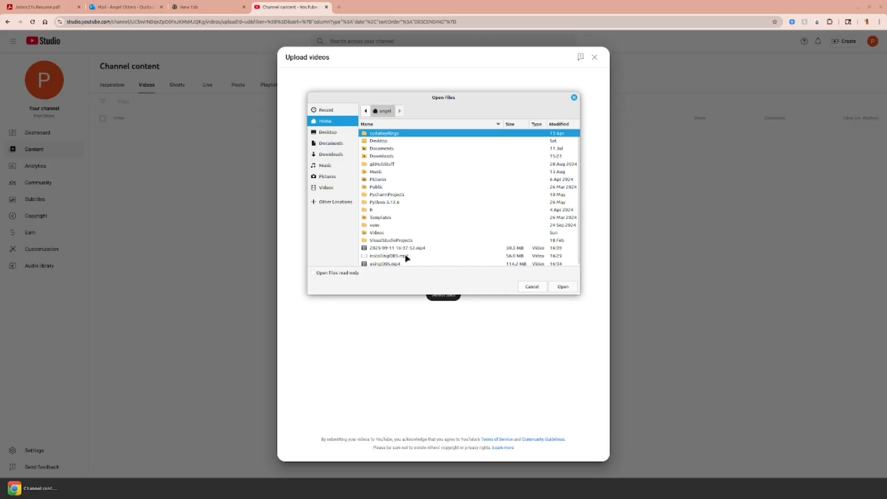
left_click(407, 257)
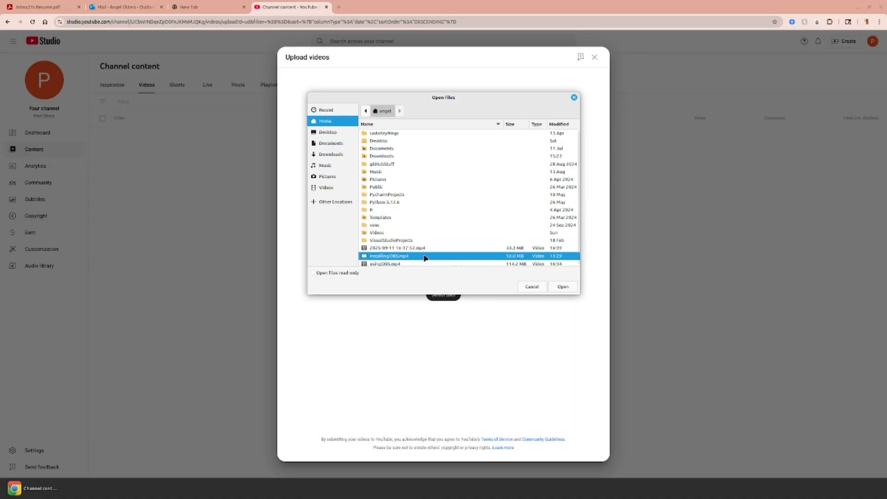
left_click(571, 290)
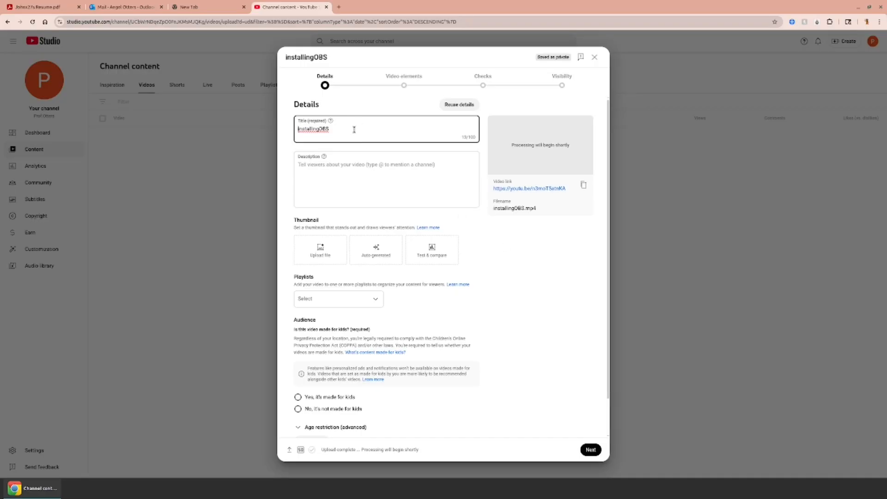
Replace the uploaded video's title with "CS-232 Exam 1 Video Submission".
left_click_drag(359, 128, 284, 132)
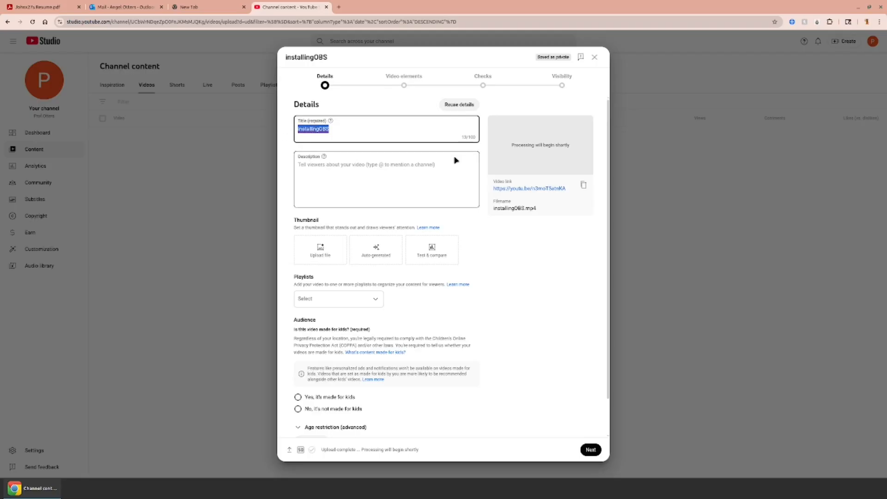
type("Exam 1")
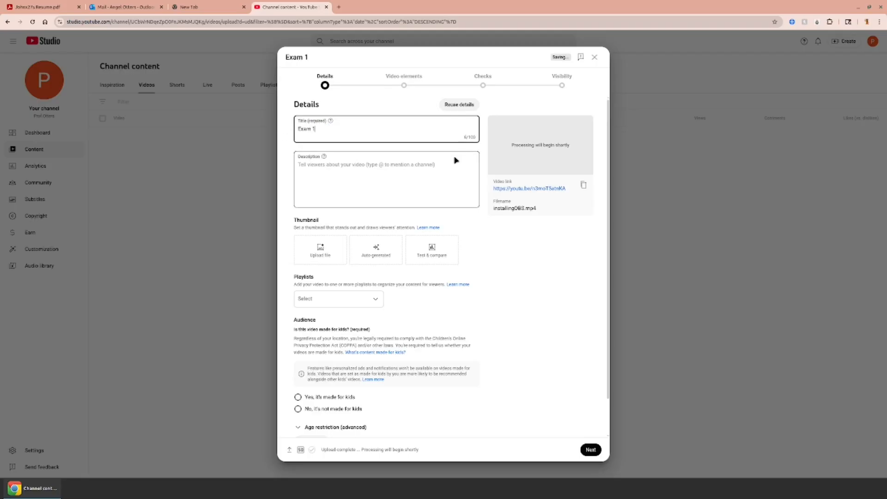
type(" Video Submission")
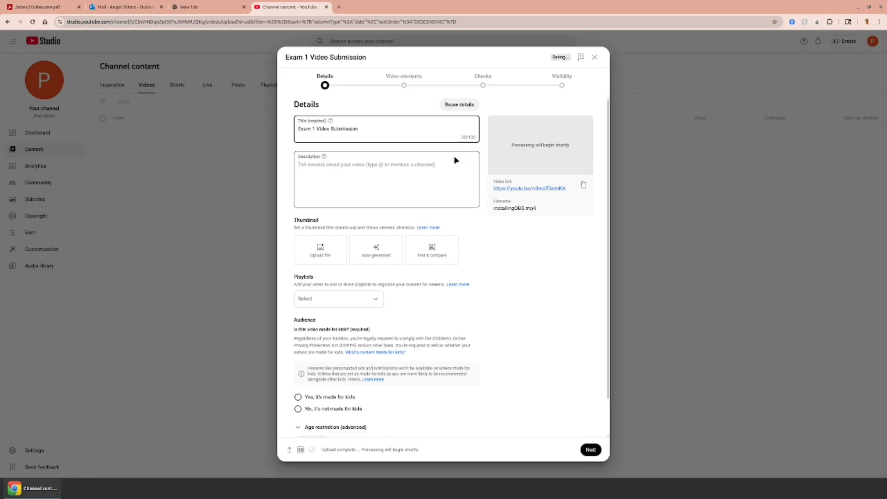
key("Home")
type("CS-232")
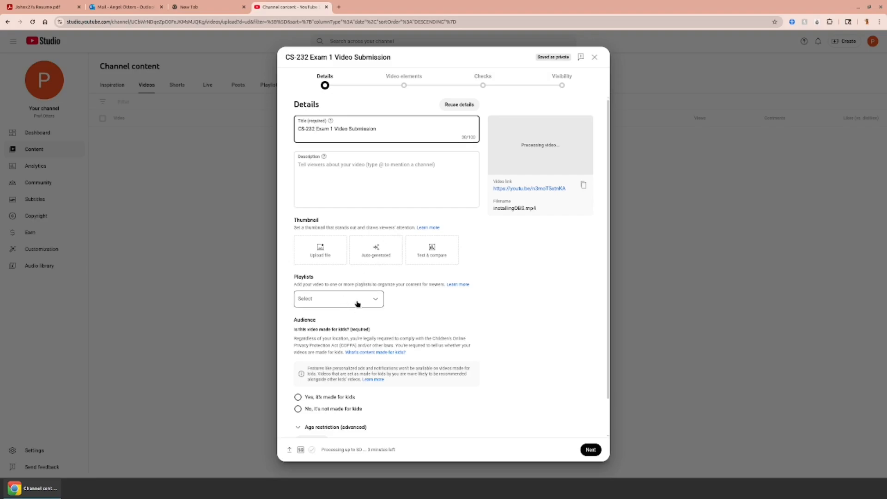
Mark the video as not made for kids and answer No to the altered content question.
scroll(459, 307, "down", 2)
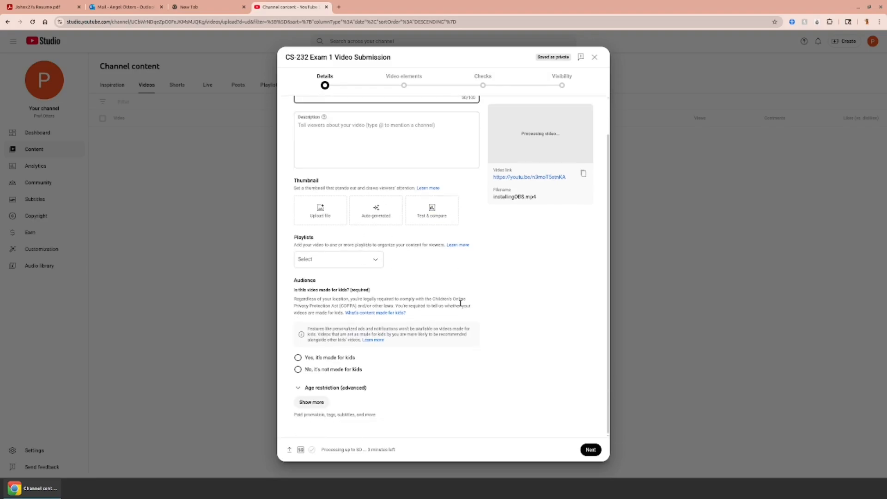
left_click(299, 370)
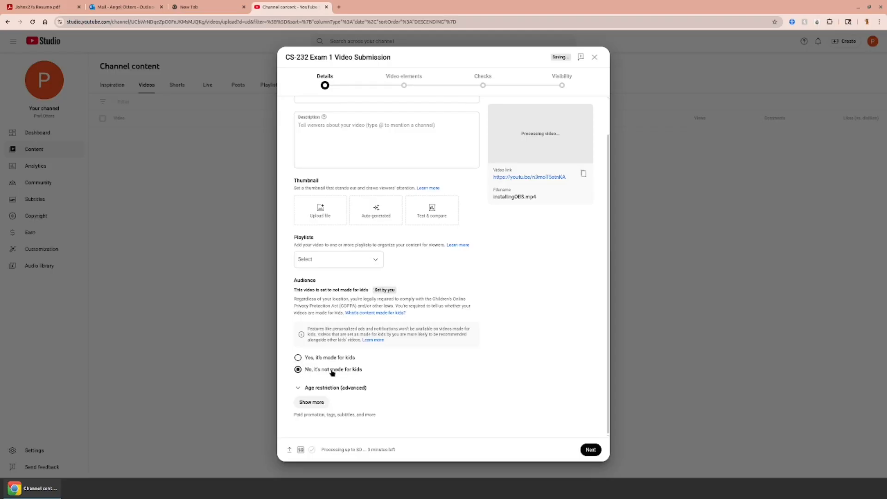
scroll(317, 405, "down", 2)
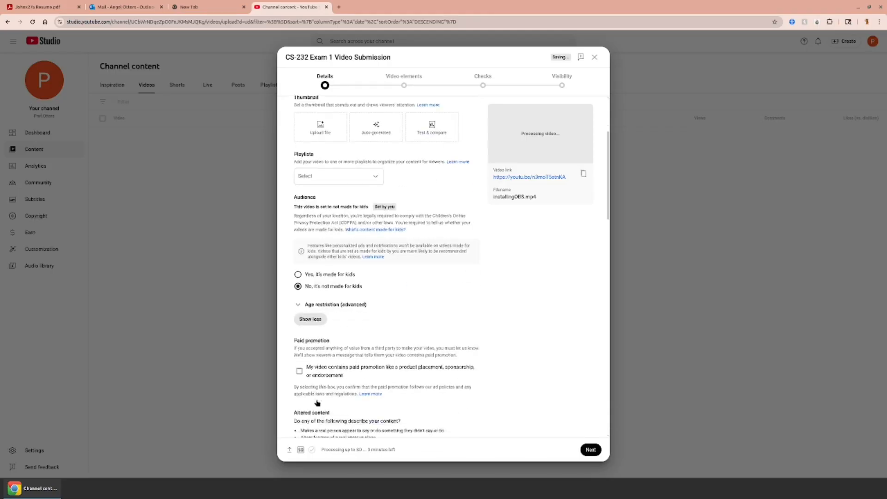
scroll(319, 340, "down", 2)
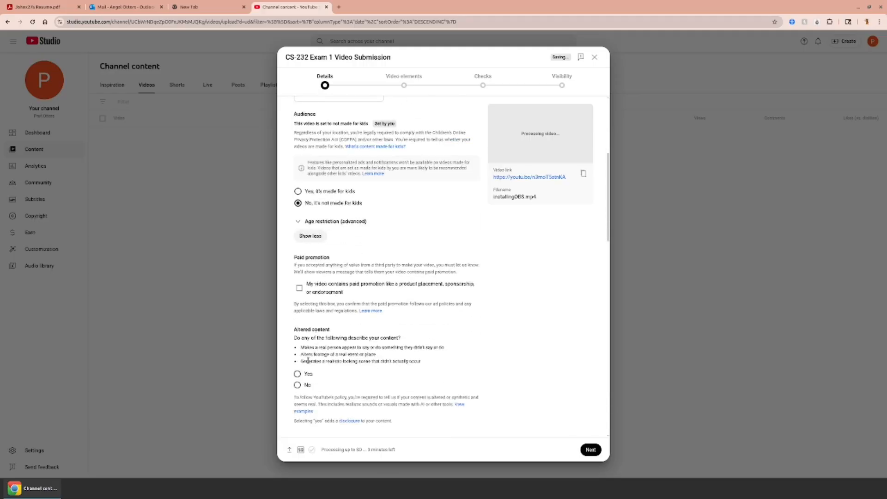
scroll(308, 360, "down", 2)
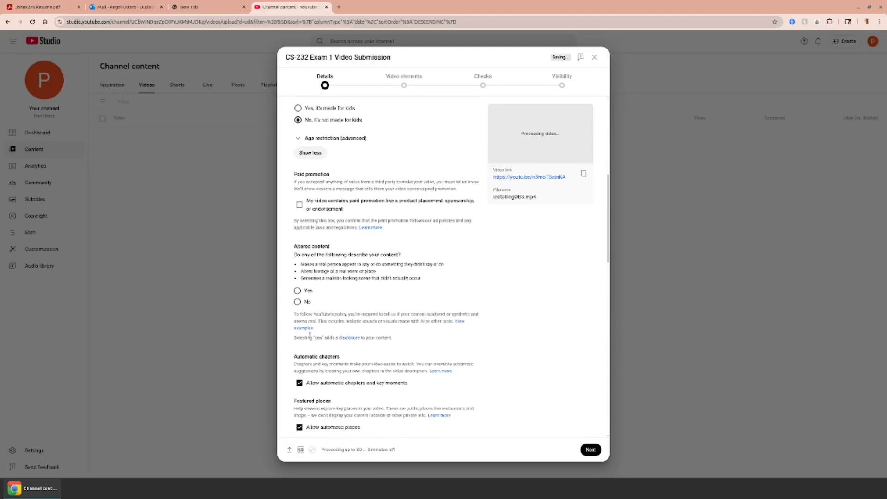
left_click(297, 302)
Turn off publishing the video to the subscriptions feed and notifying subscribers.
scroll(314, 320, "down", 2)
scroll(331, 287, "down", 3)
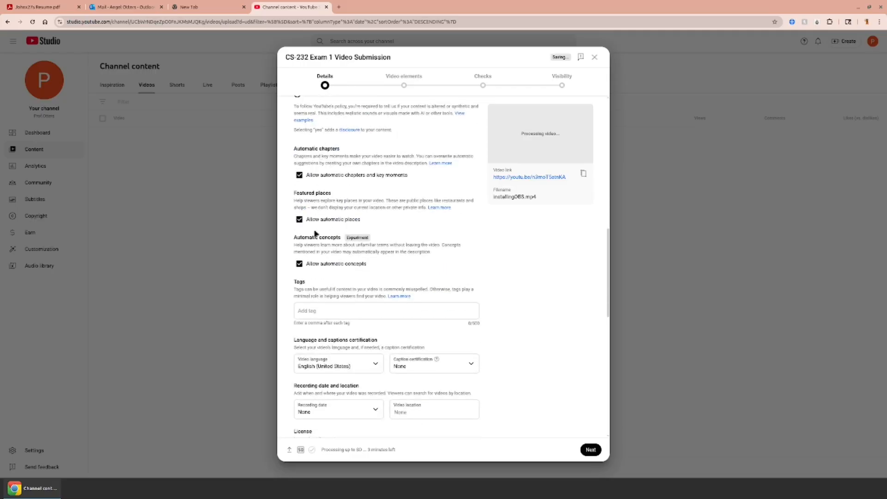
scroll(312, 234, "down", 2)
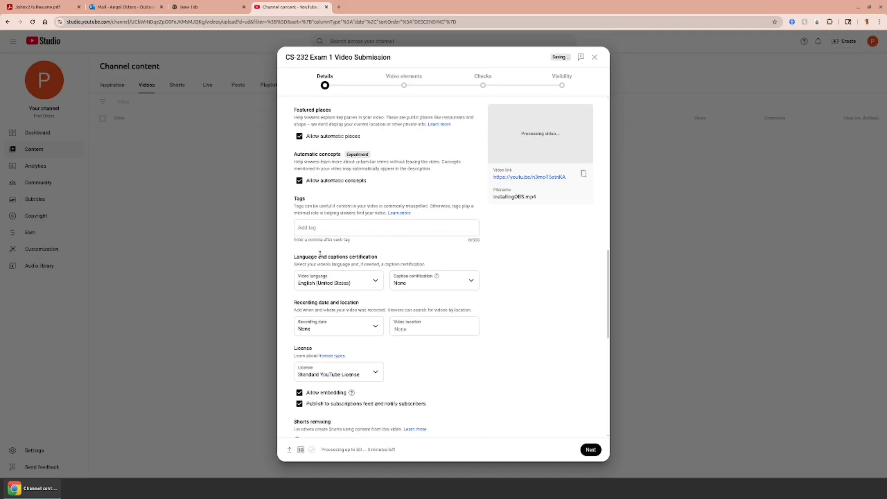
scroll(320, 255, "down", 2)
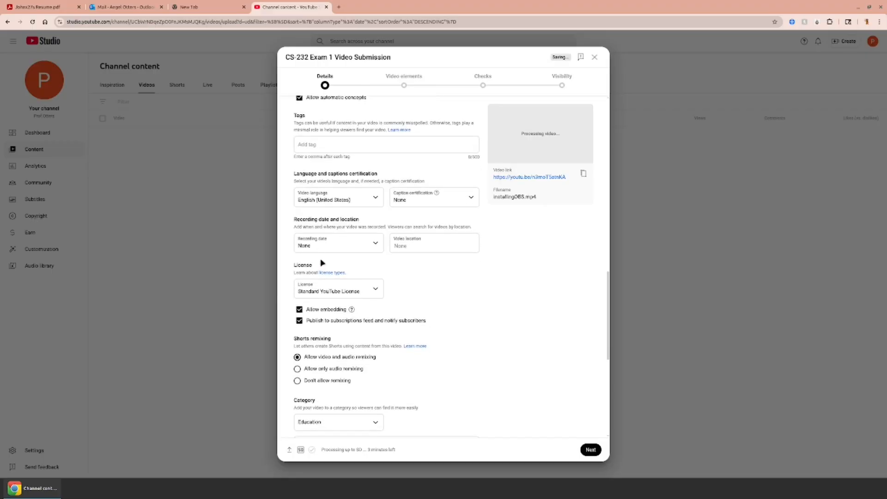
left_click(370, 322)
Turn comments off for the video and disable showing how many viewers like it.
scroll(439, 317, "down", 2)
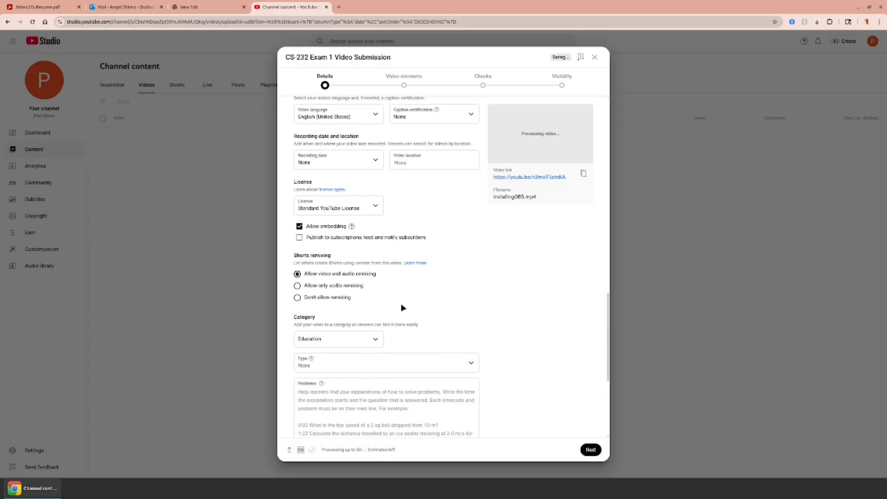
scroll(401, 307, "down", 4)
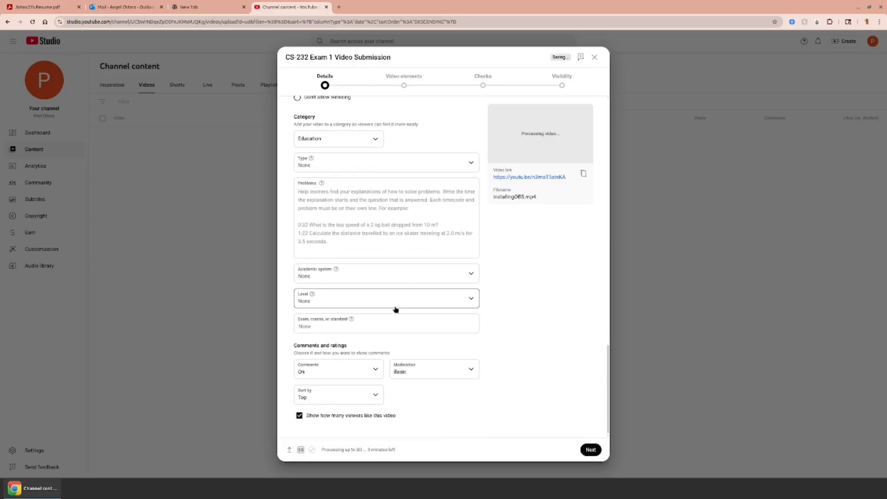
left_click(351, 371)
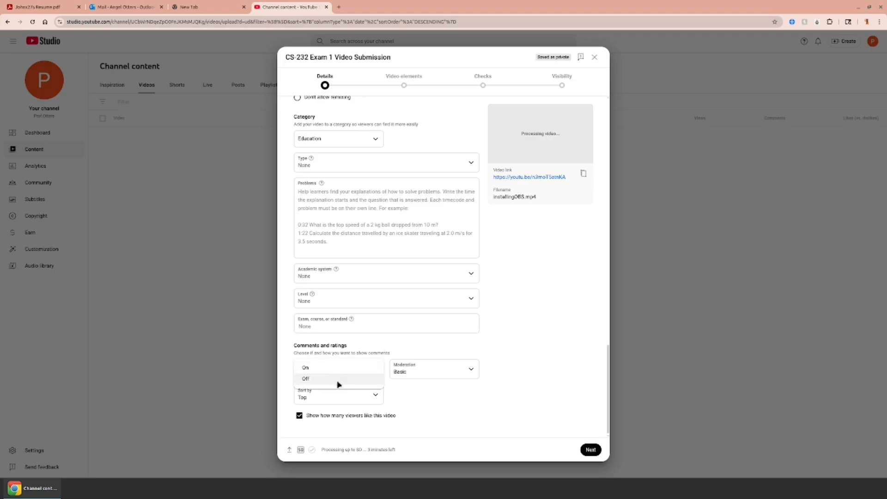
left_click(346, 380)
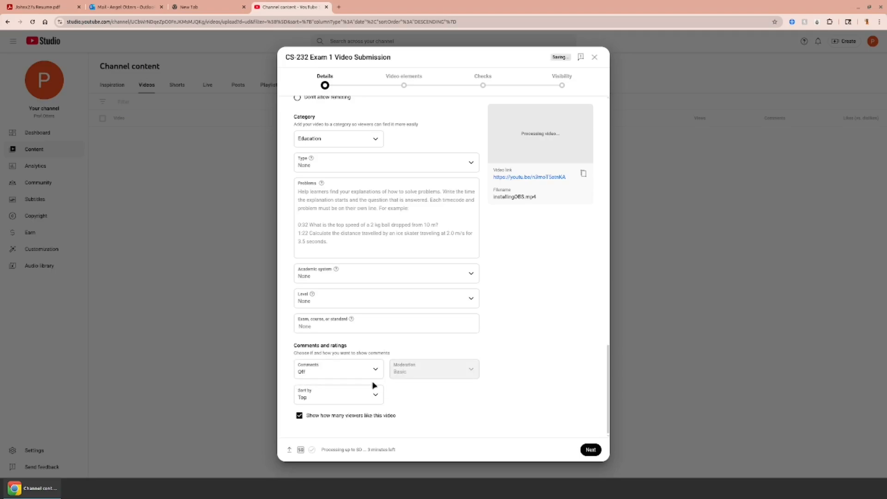
left_click(368, 418)
Proceed past video elements and checks without adding anything, and set the video's visibility to Unlisted.
left_click(589, 450)
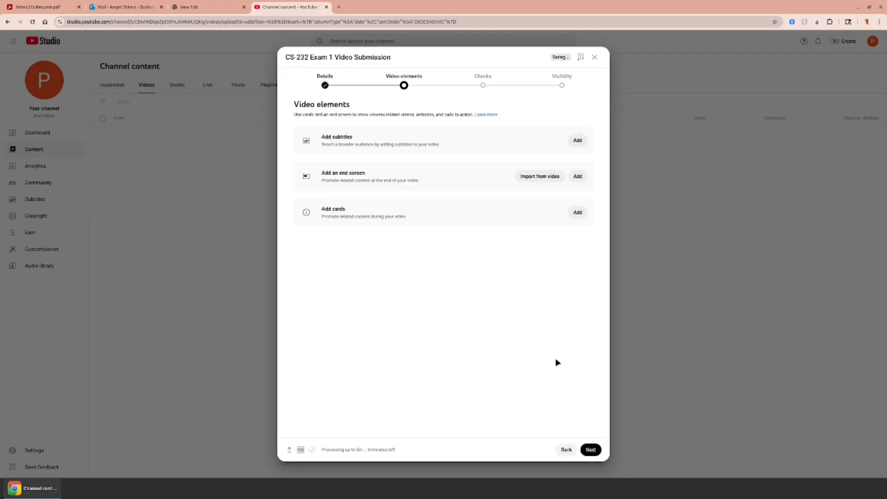
left_click(590, 447)
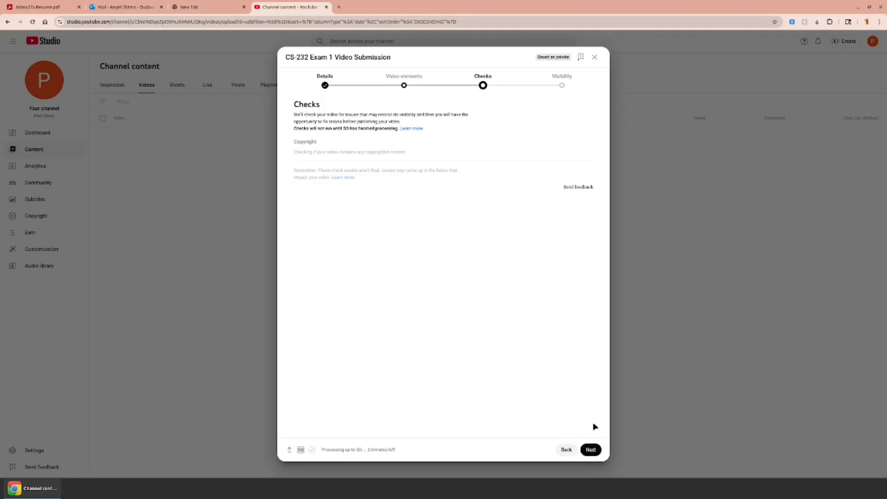
left_click(591, 450)
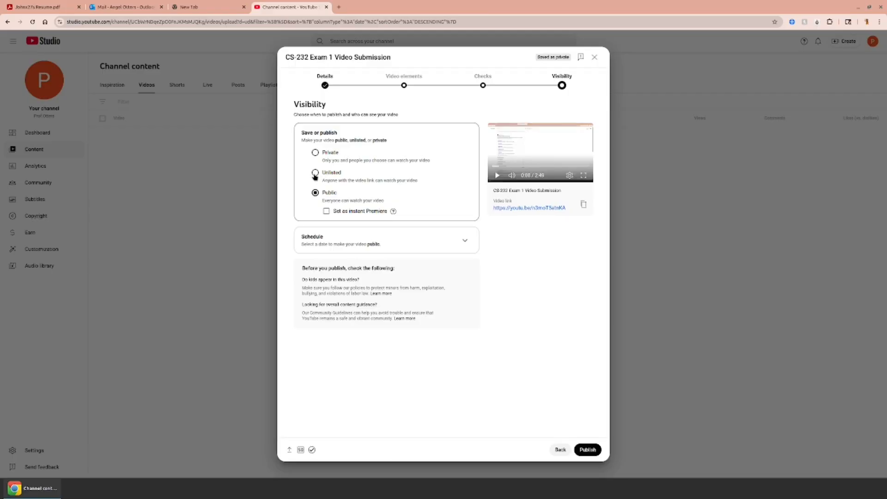
left_click(315, 173)
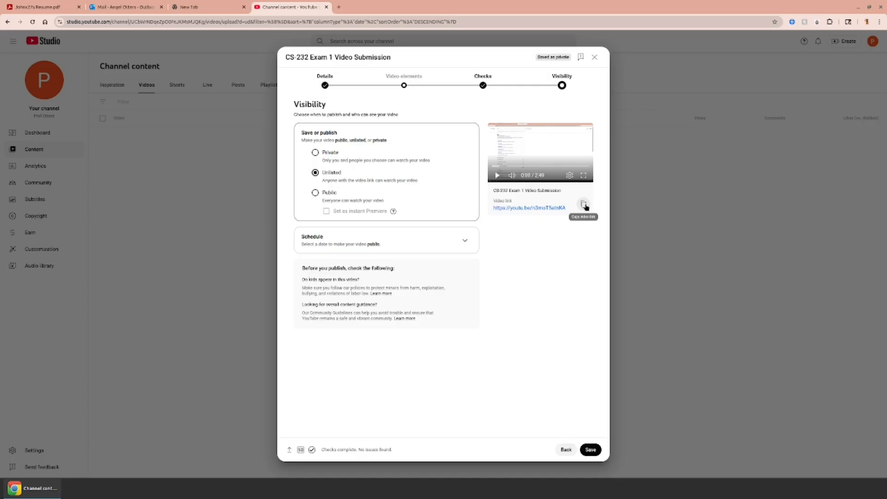
Close the video upload dialog and switch to the blank New Tab page in the browser.
left_click(595, 57)
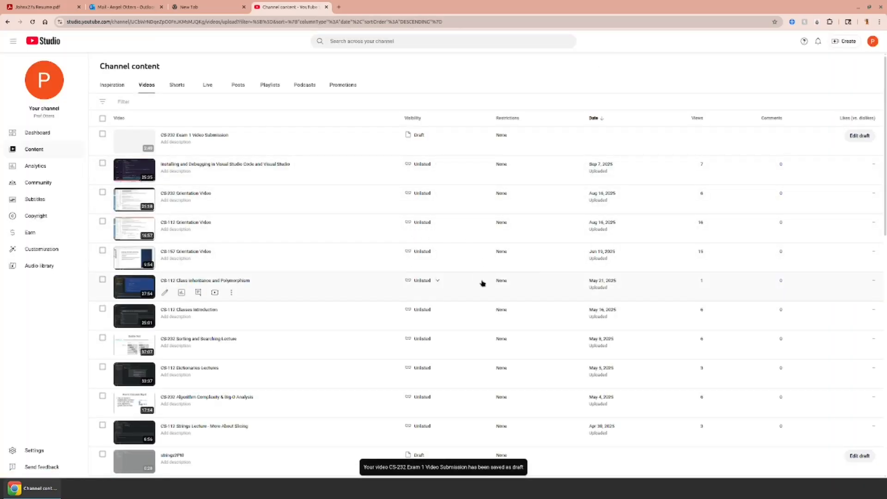
left_click(220, 4)
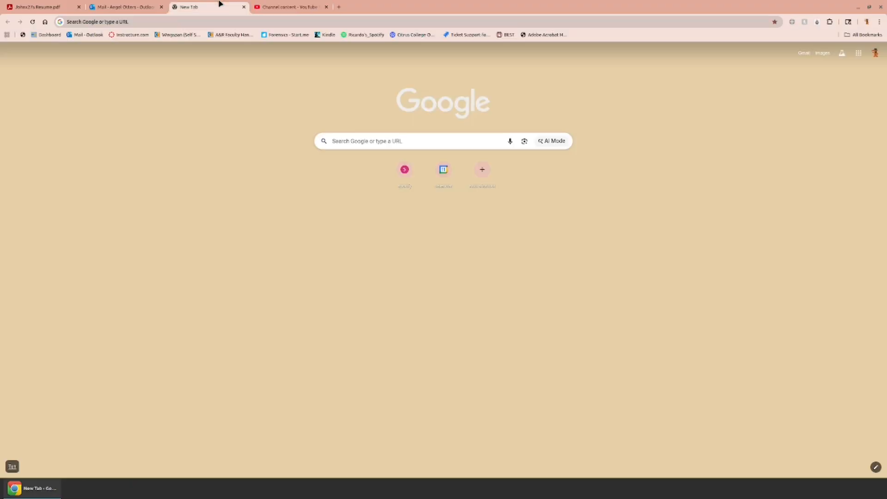